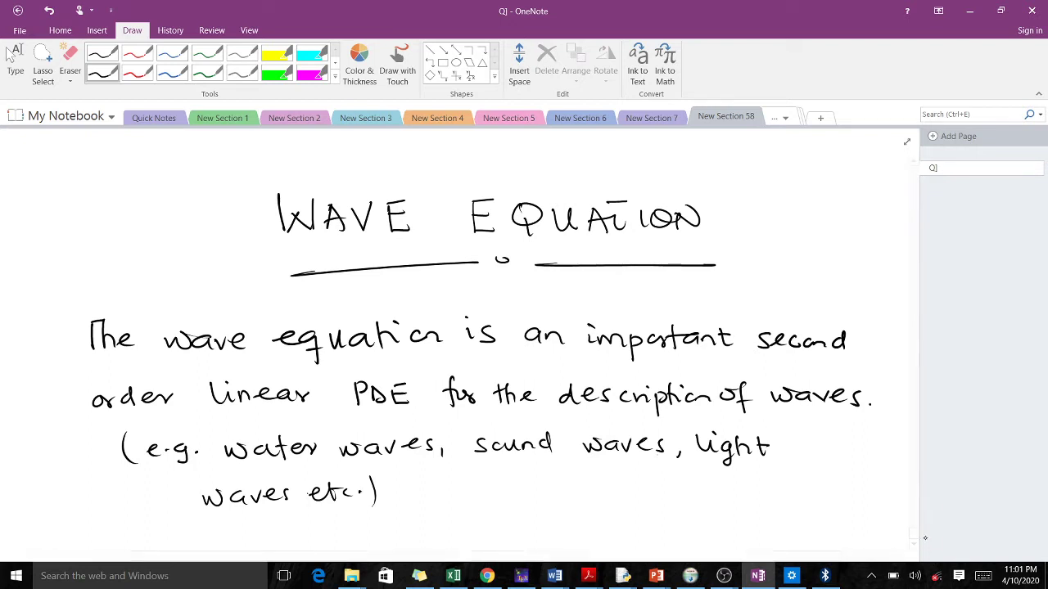
Step: Handwrite the 1D wave equation Utt = c² Uxx below the introduction in black ink
scroll(907, 541, "down", 3)
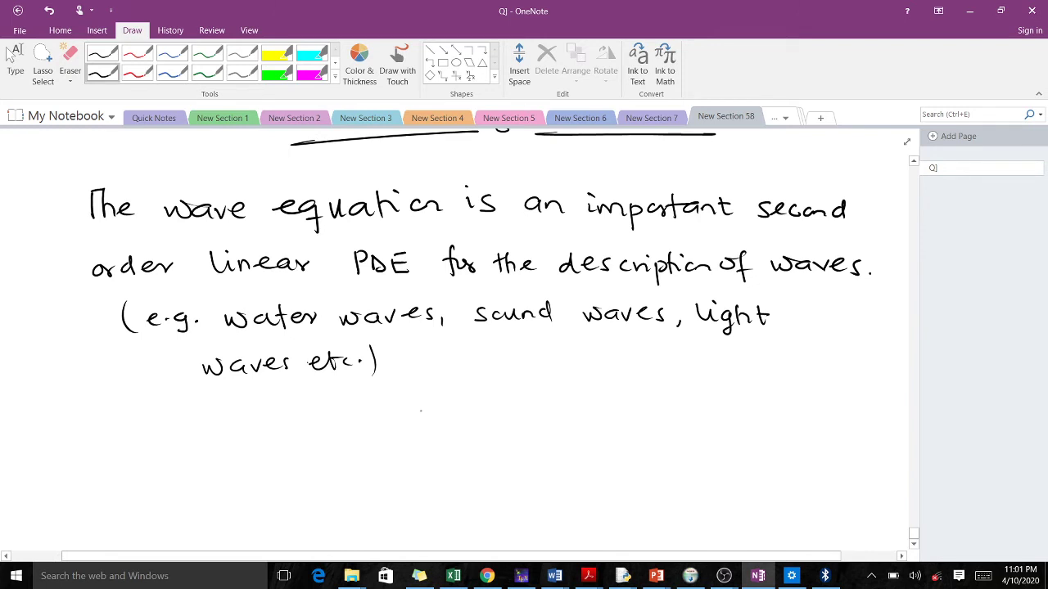
mouse_move(440, 404)
left_mouse_down()
mouse_move(474, 419)
mouse_move(508, 405)
left_mouse_up()
left_click_drag(498, 410, 618, 417)
mouse_move(619, 406)
left_mouse_down()
mouse_move(607, 417)
mouse_move(630, 416)
left_mouse_up()
left_click_drag(631, 407, 621, 417)
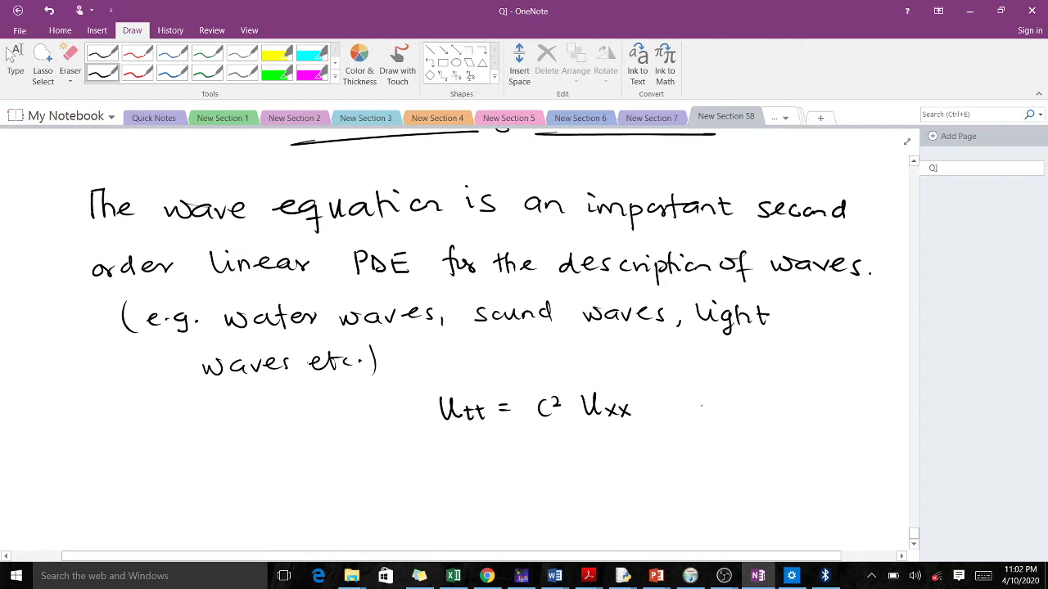
Step: Label the equation with 'One spatial' to its right
mouse_move(710, 400)
left_mouse_down()
mouse_move(730, 415)
mouse_move(765, 415)
mouse_move(767, 425)
left_mouse_up()
left_click_drag(771, 406, 806, 415)
left_click_drag(801, 404, 818, 413)
left_click_drag(832, 405, 842, 414)
left_click_drag(846, 391, 844, 414)
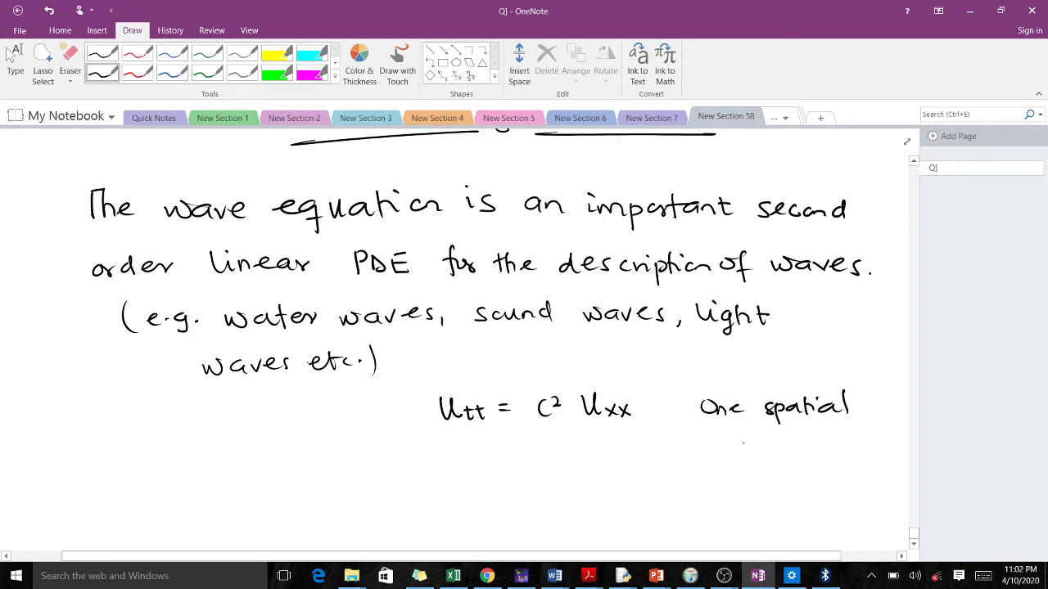
Step: Write 'variable' beneath 'One spatial' and switch to the red pen
left_click_drag(738, 442, 777, 442)
left_click_drag(784, 442, 805, 449)
left_click_drag(809, 436, 819, 447)
left_click_drag(822, 428, 831, 447)
left_click_drag(835, 442, 843, 447)
left_click(847, 446)
scroll(910, 540, "down", 3)
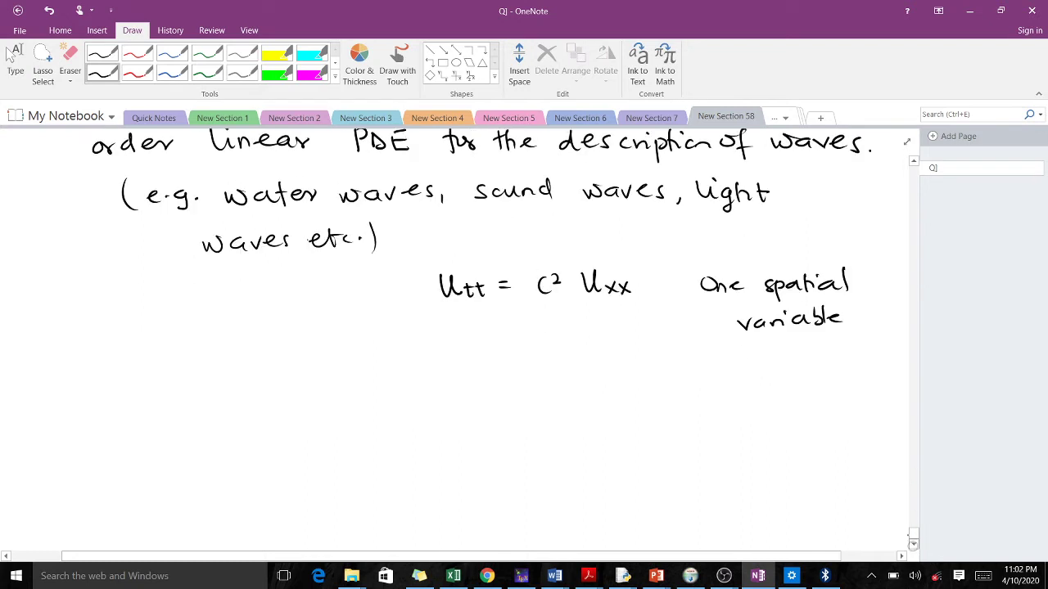
left_click(139, 72)
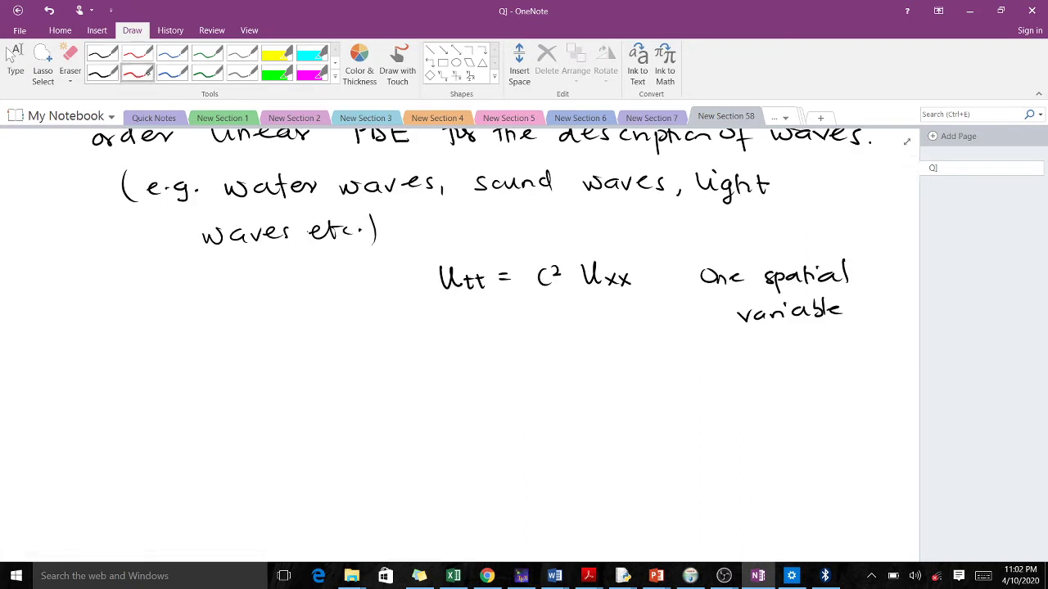
Step: Box the 1D wave equation in red and write 1/c² Utt = Uxx beneath it
mouse_move(426, 255)
left_mouse_down()
mouse_move(425, 326)
mouse_move(671, 319)
mouse_move(478, 252)
mouse_move(663, 247)
mouse_move(671, 316)
left_mouse_up()
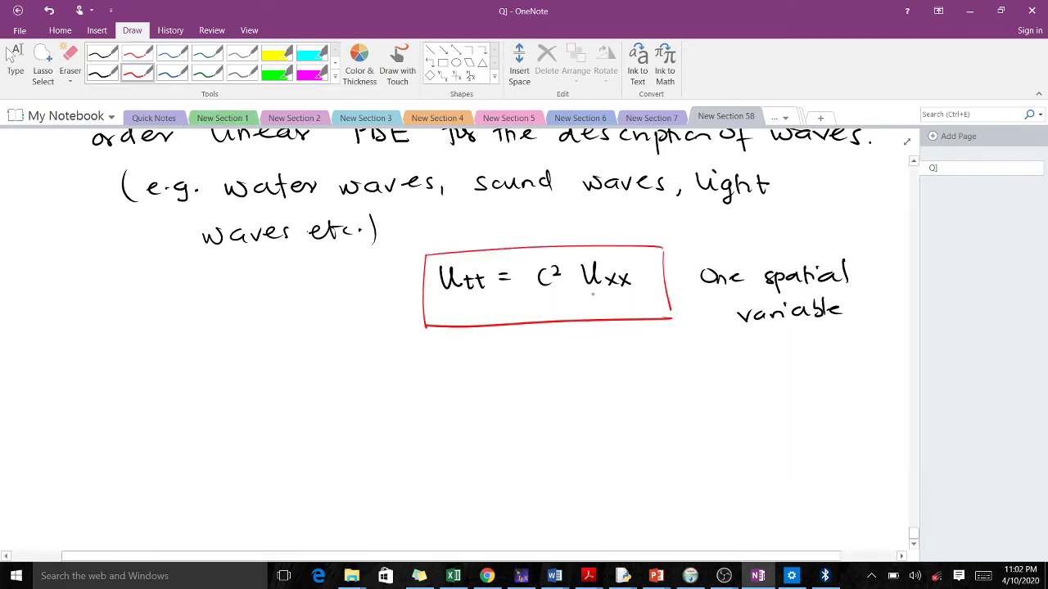
mouse_move(447, 354)
left_mouse_down()
mouse_move(456, 383)
mouse_move(452, 418)
left_mouse_up()
left_click_drag(456, 403, 468, 410)
left_click_drag(481, 365, 498, 383)
left_click_drag(494, 375, 511, 382)
left_click_drag(505, 375, 545, 372)
mouse_move(534, 377)
left_mouse_down()
mouse_move(579, 376)
mouse_move(586, 357)
mouse_move(602, 376)
left_mouse_up()
mouse_move(603, 366)
left_mouse_down()
mouse_move(591, 377)
mouse_move(616, 379)
left_mouse_up()
left_click_drag(615, 372, 606, 380)
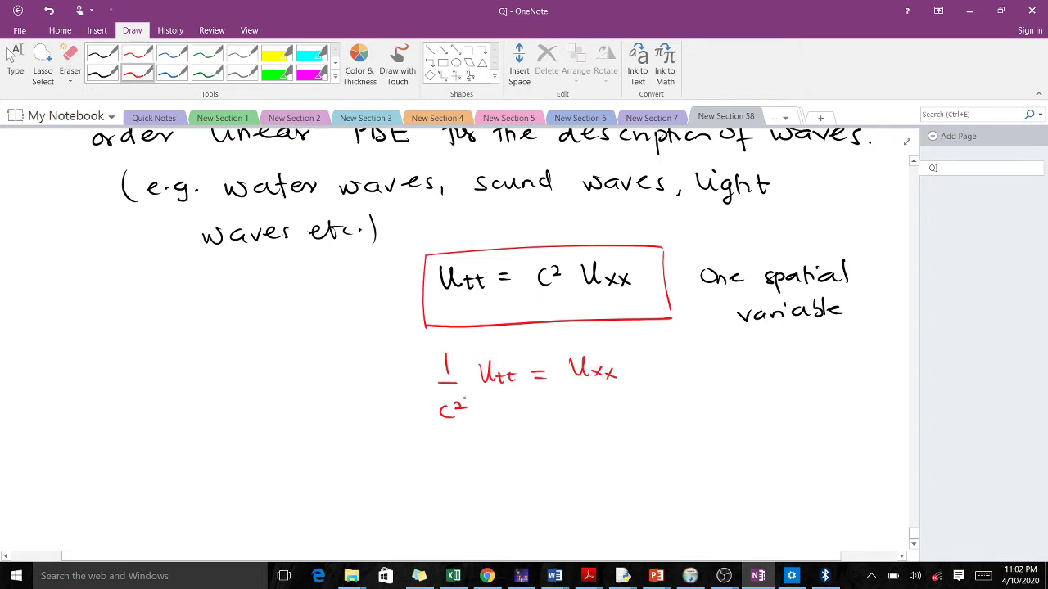
Step: Draw a red box around 1/c² Utt = Uxx, then switch to the blue pen
mouse_move(419, 350)
left_mouse_down()
mouse_move(427, 427)
mouse_move(659, 423)
left_mouse_up()
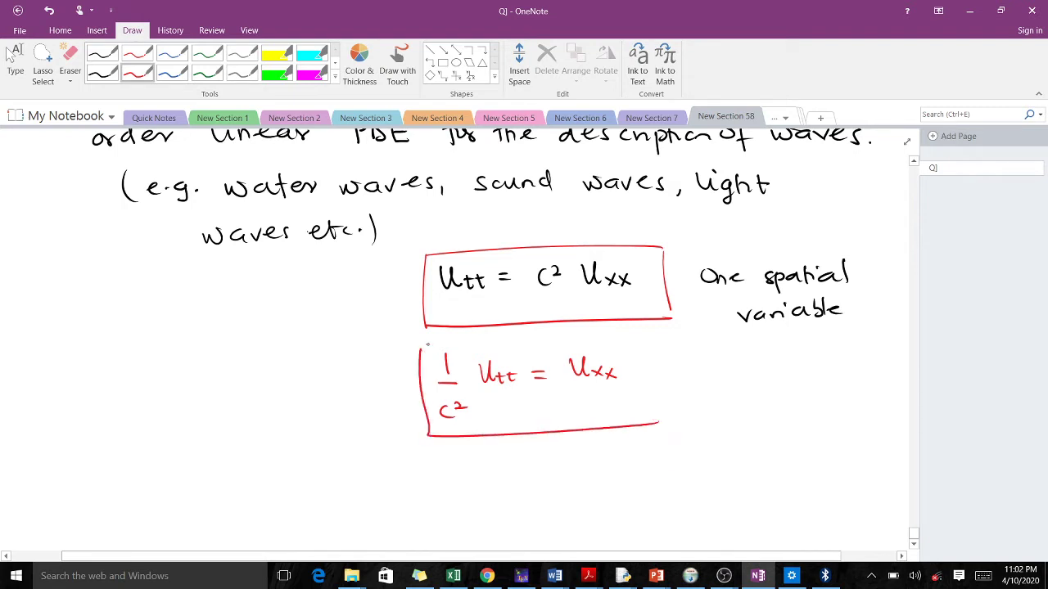
mouse_move(425, 345)
left_mouse_down()
mouse_move(641, 337)
mouse_move(647, 419)
left_mouse_up()
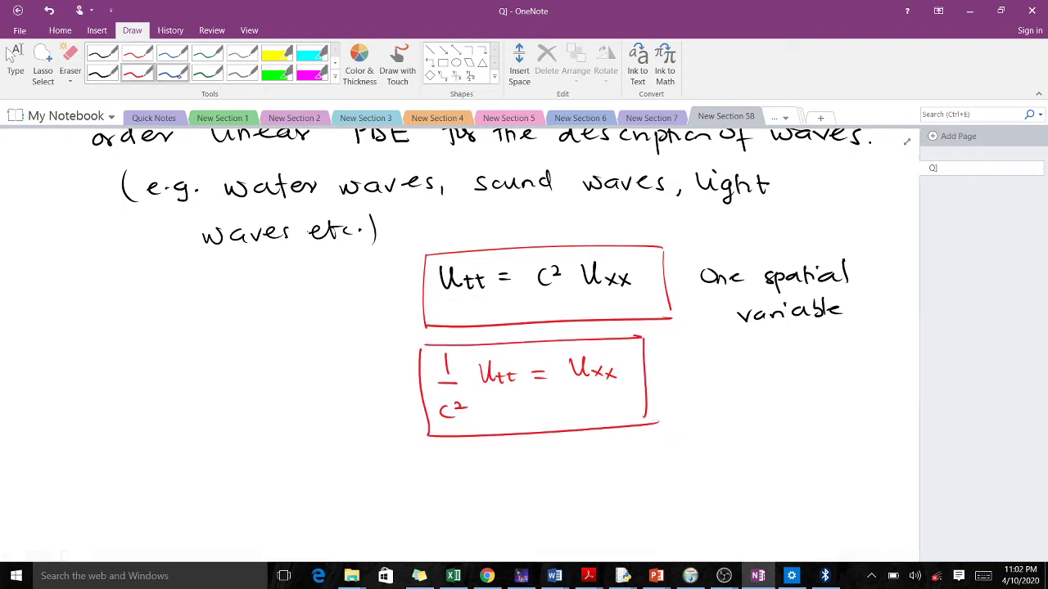
left_click(173, 72)
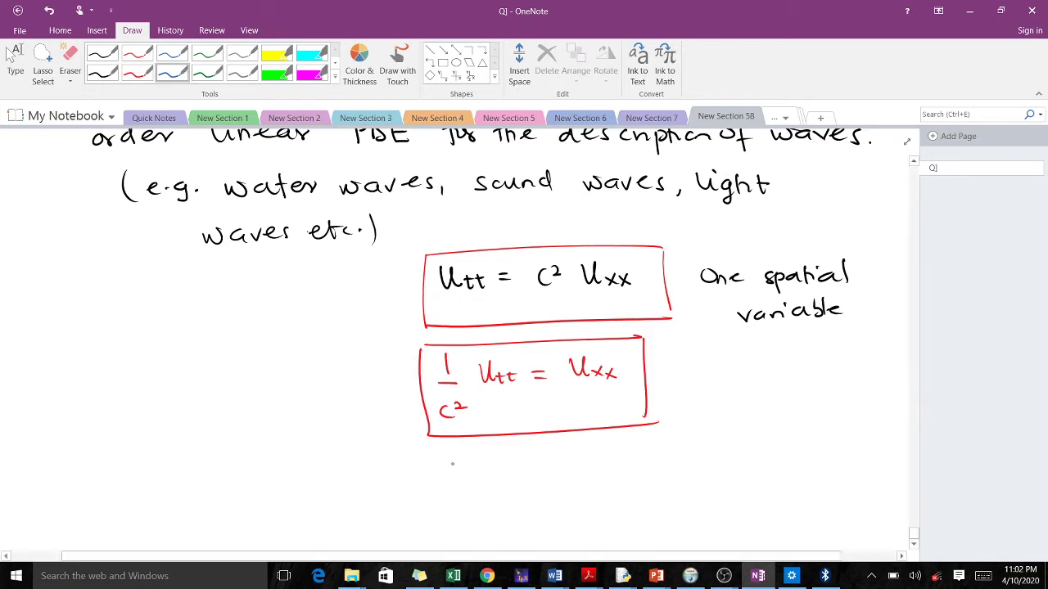
Step: Write Utt – c² Uxx = 0 in blue under the red boxes and enclose it in a box
scroll(708, 490, "down", 3)
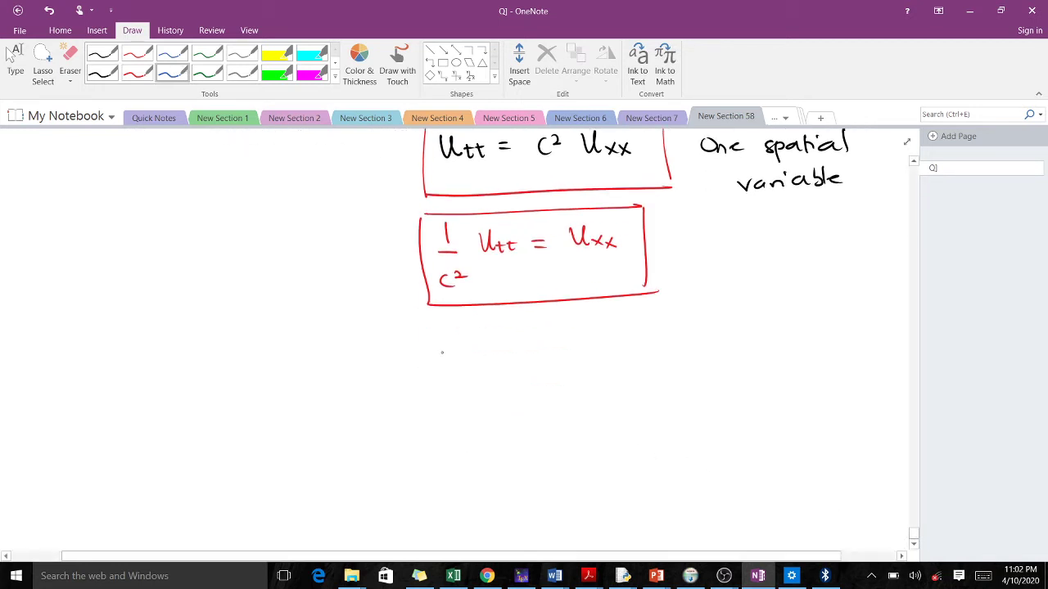
mouse_move(441, 355)
left_mouse_down()
mouse_move(456, 378)
mouse_move(475, 379)
left_mouse_up()
mouse_move(455, 370)
left_mouse_down()
mouse_move(550, 372)
mouse_move(558, 364)
left_mouse_up()
mouse_move(569, 355)
left_mouse_down()
mouse_move(575, 372)
mouse_move(585, 353)
left_mouse_up()
mouse_move(589, 360)
left_mouse_down()
mouse_move(597, 369)
mouse_move(586, 372)
left_mouse_up()
mouse_move(609, 361)
left_mouse_down()
mouse_move(604, 373)
mouse_move(645, 360)
left_mouse_up()
left_click_drag(631, 368, 663, 359)
mouse_move(413, 349)
left_mouse_down()
mouse_move(412, 364)
mouse_move(718, 406)
left_mouse_up()
mouse_move(412, 344)
left_mouse_down()
mouse_move(699, 336)
mouse_move(708, 395)
left_mouse_up()
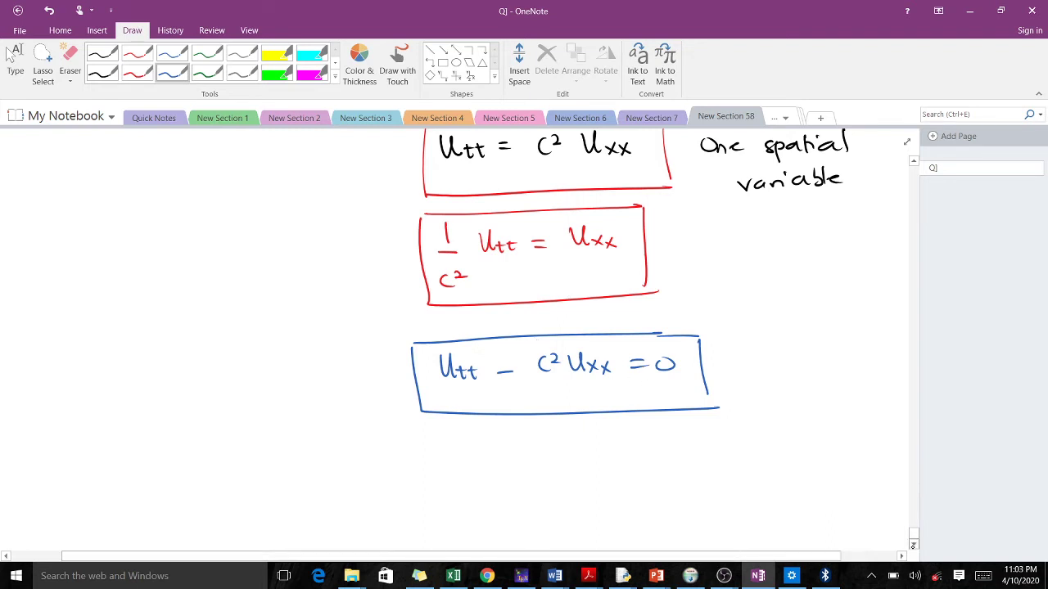
scroll(884, 488, "down", 3)
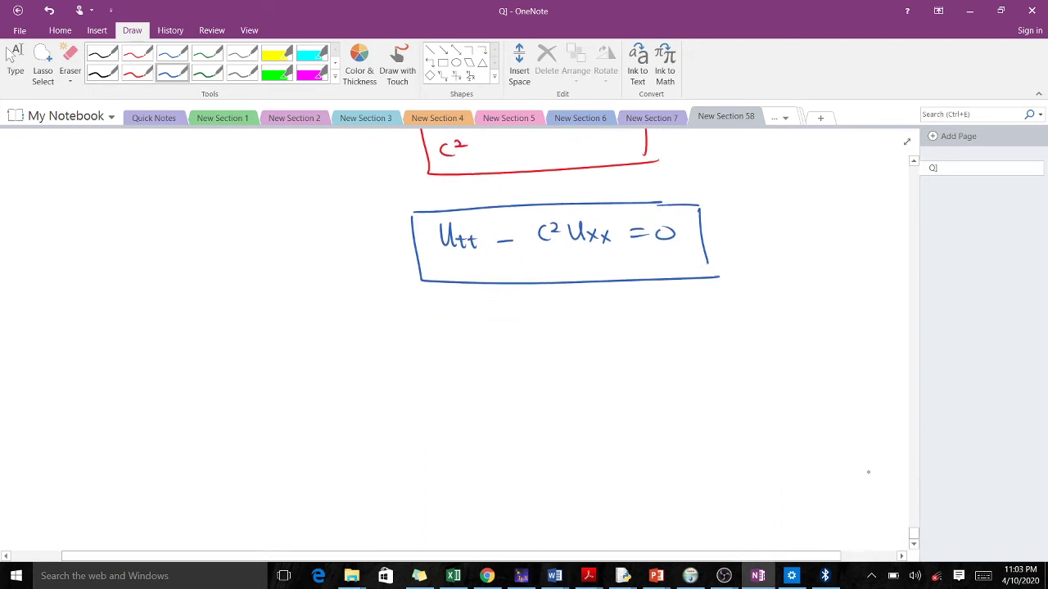
Step: Write 'C = velocity /' below the blue-boxed equation
left_click_drag(493, 357, 494, 373)
mouse_move(527, 362)
left_mouse_down()
mouse_move(575, 371)
mouse_move(583, 359)
left_mouse_up()
mouse_move(592, 358)
left_mouse_down()
mouse_move(622, 367)
mouse_move(664, 354)
mouse_move(667, 382)
left_mouse_up()
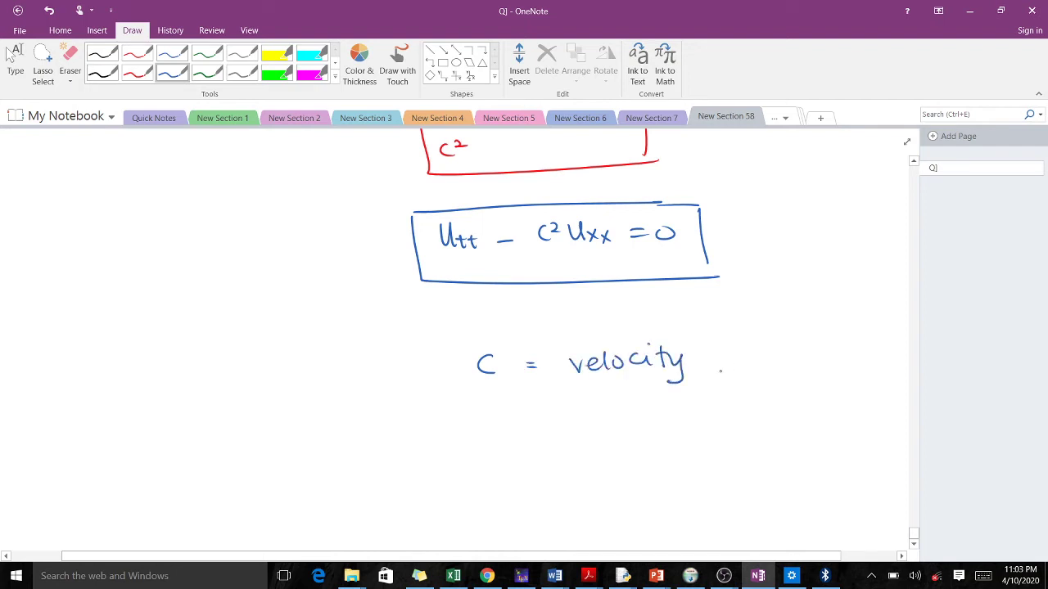
left_click_drag(733, 344, 719, 379)
Step: Write 'propagation speed' on the line below 'velocity'
mouse_move(581, 411)
left_mouse_down()
mouse_move(582, 429)
mouse_move(611, 414)
left_mouse_up()
left_click_drag(615, 414, 625, 413)
mouse_move(624, 409)
left_mouse_down()
mouse_move(625, 429)
mouse_move(630, 418)
mouse_move(653, 428)
mouse_move(682, 417)
left_mouse_up()
left_click_drag(689, 396, 687, 418)
left_click_drag(689, 410, 705, 415)
left_click_drag(711, 409, 748, 415)
mouse_move(756, 406)
left_mouse_down()
mouse_move(760, 426)
mouse_move(771, 414)
left_mouse_up()
mouse_move(772, 409)
left_mouse_down()
mouse_move(807, 410)
mouse_move(818, 396)
left_mouse_up()
left_click_drag(810, 410, 835, 418)
Step: Add '/ speed.' on the next line to complete the definition of c
mouse_move(622, 451)
left_mouse_down()
mouse_move(615, 468)
mouse_move(627, 479)
mouse_move(643, 459)
left_mouse_up()
left_click_drag(645, 458, 669, 459)
left_click_drag(681, 454, 681, 464)
left_click(692, 451)
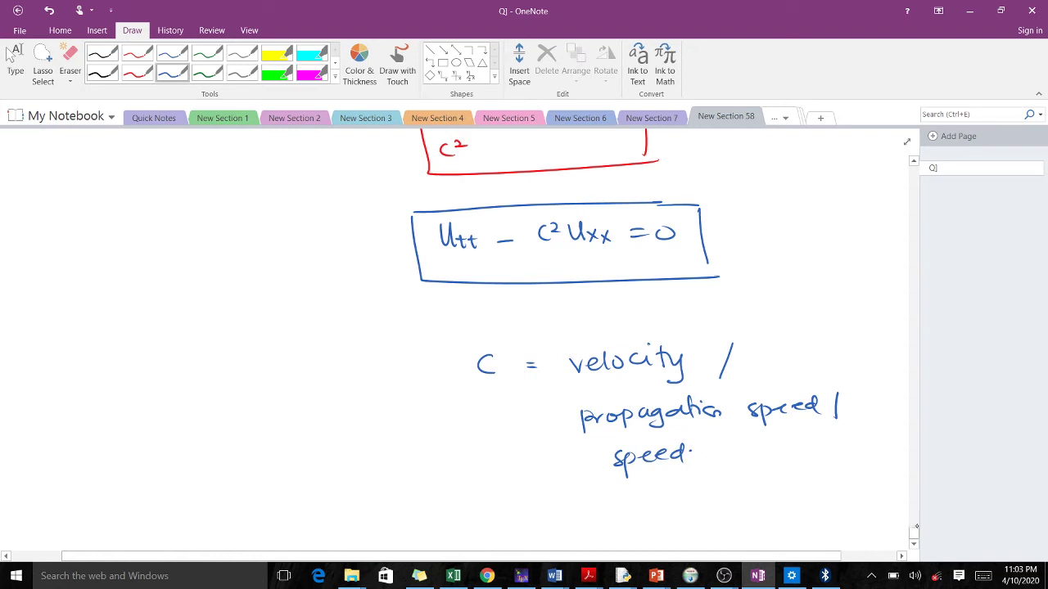
scroll(902, 526, "down", 3)
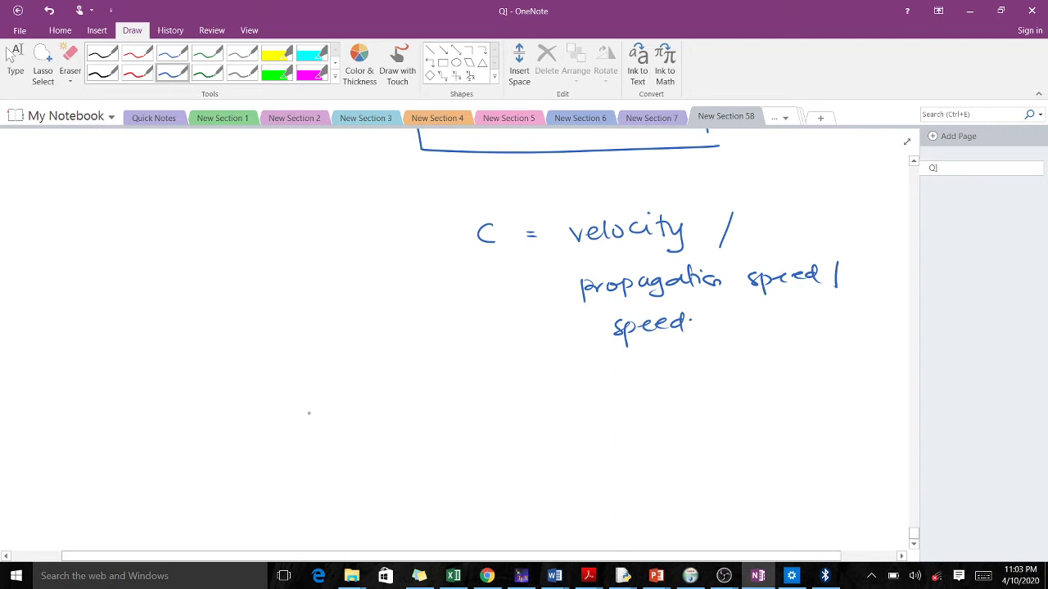
Step: Write the 2D wave equation Utt = c²[Uxx + Uyy] below the speed notes
mouse_move(326, 398)
left_mouse_down()
mouse_move(345, 416)
mouse_move(362, 408)
left_mouse_up()
left_click_drag(368, 404, 370, 417)
left_click(378, 413)
left_click_drag(363, 408, 402, 404)
left_click_drag(392, 410, 403, 409)
mouse_move(439, 400)
left_mouse_down()
mouse_move(441, 412)
mouse_move(451, 398)
mouse_move(482, 413)
mouse_move(477, 381)
mouse_move(524, 409)
left_mouse_up()
mouse_move(526, 401)
left_mouse_down()
mouse_move(512, 410)
mouse_move(535, 410)
left_mouse_up()
mouse_move(537, 401)
left_mouse_down()
mouse_move(525, 410)
mouse_move(563, 410)
mouse_move(571, 398)
left_mouse_up()
mouse_move(582, 388)
left_mouse_down()
mouse_move(591, 406)
mouse_move(601, 387)
mouse_move(611, 417)
mouse_move(626, 420)
left_mouse_up()
mouse_move(646, 375)
left_mouse_down()
mouse_move(657, 374)
mouse_move(647, 415)
left_mouse_up()
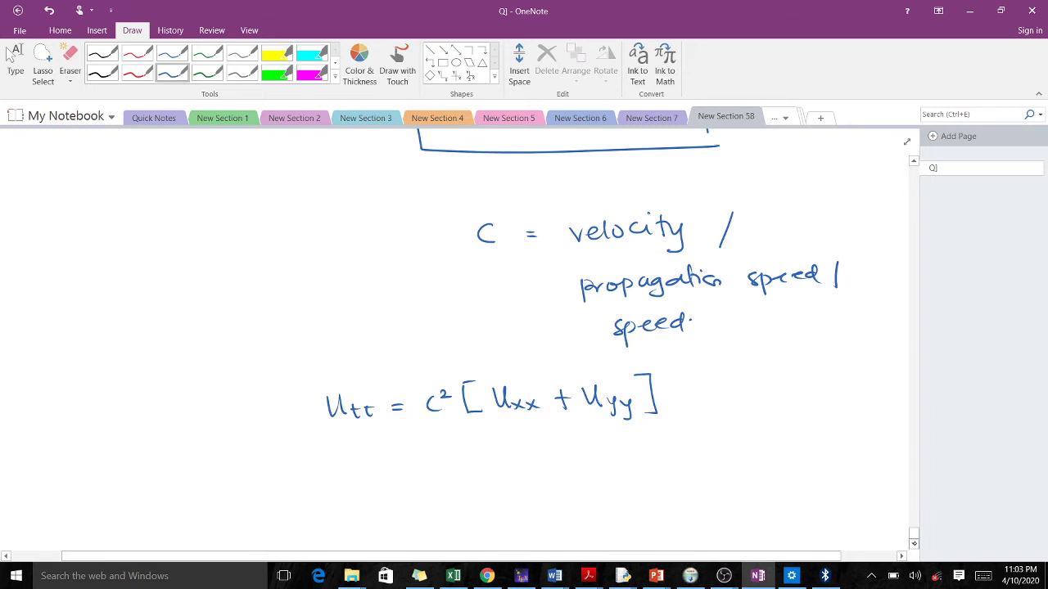
Step: Start the 3D wave equation with Utt = c² beneath the 2D one
scroll(719, 446, "down", 3)
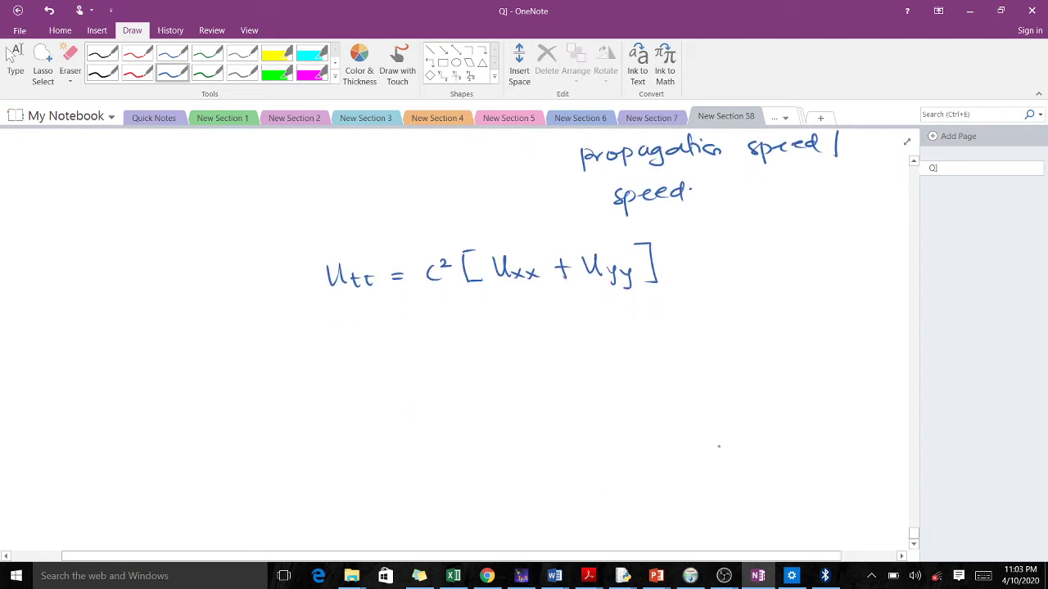
mouse_move(334, 341)
left_mouse_down()
mouse_move(344, 359)
mouse_move(354, 336)
left_mouse_up()
mouse_move(360, 345)
left_mouse_down()
mouse_move(360, 359)
mouse_move(365, 350)
left_mouse_up()
mouse_move(372, 345)
left_mouse_down()
mouse_move(375, 358)
mouse_move(382, 349)
left_mouse_up()
left_click_drag(391, 345, 401, 345)
left_click_drag(391, 349, 453, 359)
mouse_move(456, 336)
left_mouse_down()
mouse_move(505, 360)
mouse_move(504, 322)
mouse_move(548, 350)
left_mouse_up()
Step: Complete the 3D equation's bracket [Uxx + Uyy + Uzz]
left_click_drag(548, 340, 539, 351)
mouse_move(559, 343)
left_mouse_down()
mouse_move(557, 352)
mouse_move(579, 350)
left_mouse_up()
left_click_drag(571, 343, 611, 336)
mouse_move(611, 328)
left_mouse_down()
mouse_move(615, 345)
mouse_move(626, 335)
left_mouse_up()
mouse_move(624, 341)
left_mouse_down()
mouse_move(621, 354)
mouse_move(644, 339)
left_mouse_up()
mouse_move(641, 339)
left_mouse_down()
mouse_move(636, 356)
mouse_move(667, 338)
left_mouse_up()
mouse_move(678, 326)
left_mouse_down()
mouse_move(731, 347)
mouse_move(754, 314)
mouse_move(750, 352)
left_mouse_up()
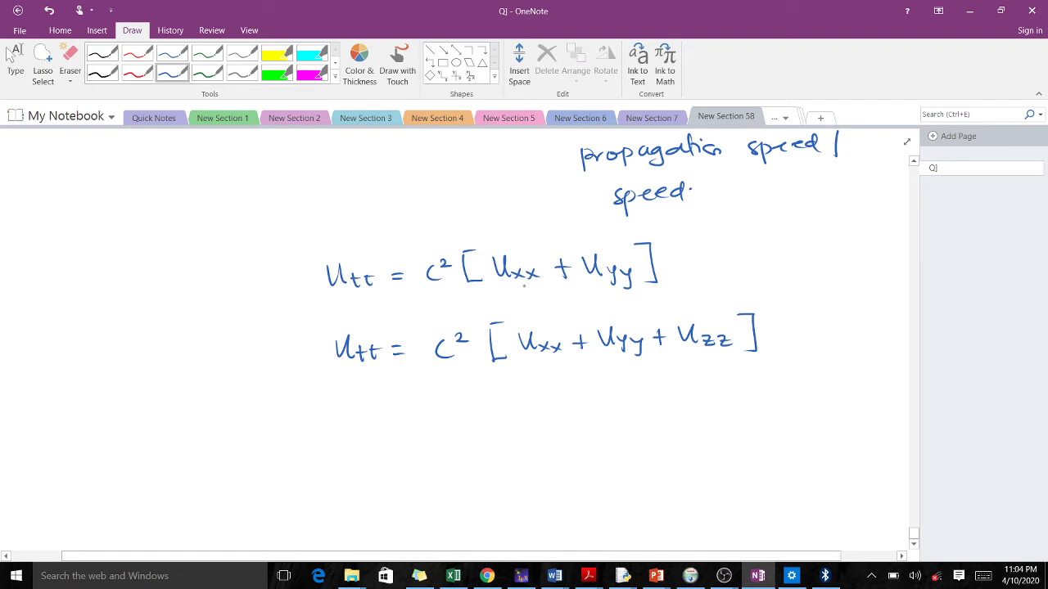
Step: Label the 2D equation (x,y) and the 3D equation (x,y,z)
mouse_move(766, 256)
left_mouse_down()
mouse_move(761, 272)
mouse_move(784, 274)
left_mouse_up()
mouse_move(784, 262)
left_mouse_down()
mouse_move(771, 273)
mouse_move(788, 276)
left_mouse_up()
mouse_move(795, 266)
left_mouse_down()
mouse_move(802, 284)
mouse_move(814, 281)
left_mouse_up()
left_click_drag(811, 326, 805, 343)
left_click_drag(815, 329, 816, 339)
mouse_move(826, 332)
left_mouse_down()
mouse_move(844, 335)
mouse_move(841, 345)
left_mouse_up()
mouse_move(850, 336)
left_mouse_down()
mouse_move(848, 346)
mouse_move(873, 349)
left_mouse_up()
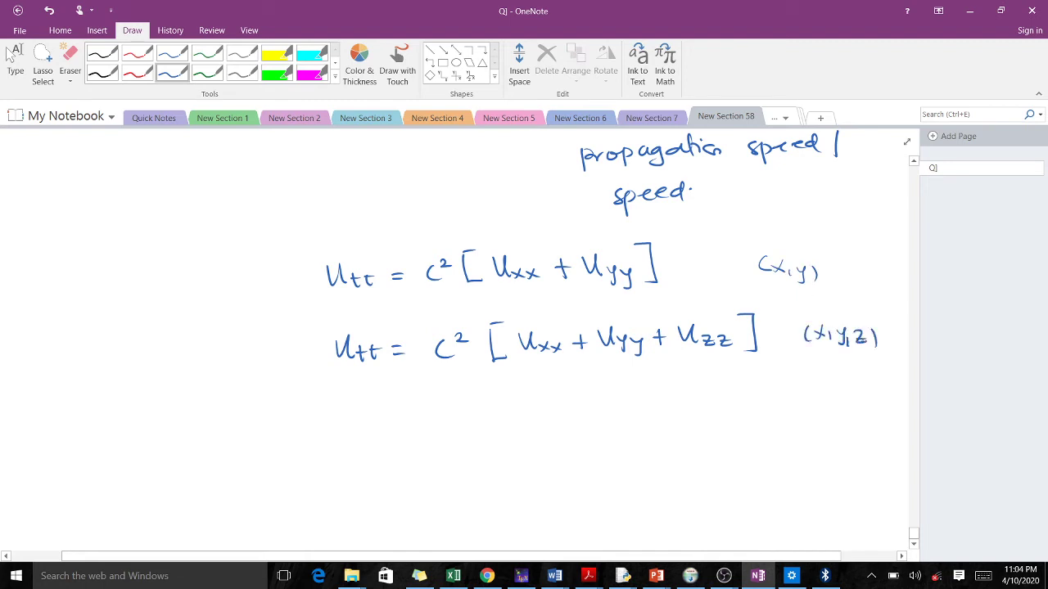
Step: Write the heading 'Laplace Equation:' below the wave equations
scroll(845, 538, "down", 3)
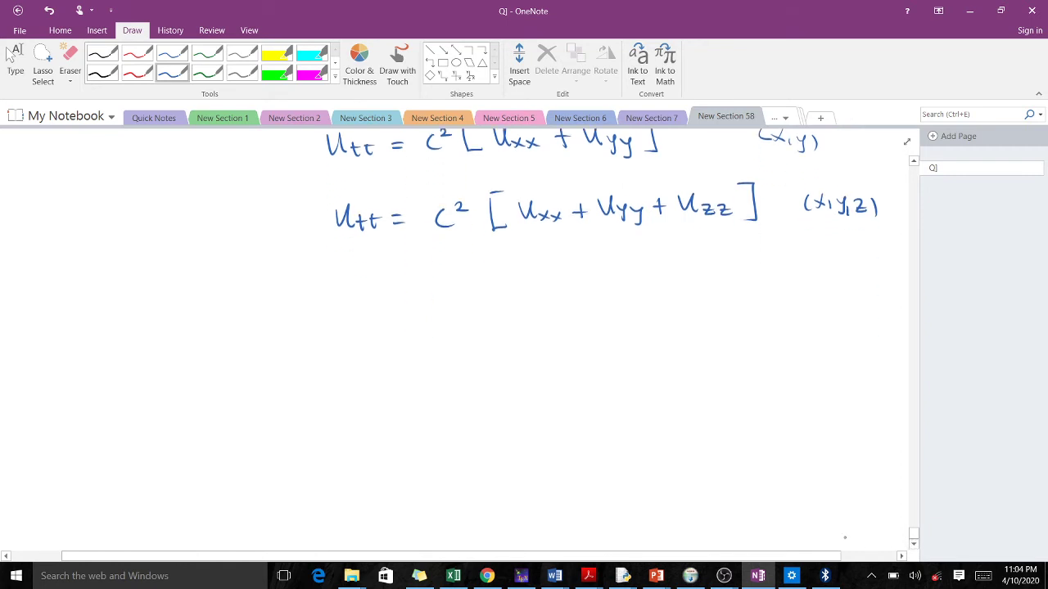
mouse_move(428, 304)
left_mouse_down()
mouse_move(429, 329)
mouse_move(442, 328)
left_mouse_up()
left_click_drag(455, 318, 460, 342)
left_click_drag(460, 321, 508, 321)
mouse_move(573, 300)
left_mouse_down()
mouse_move(562, 308)
mouse_move(578, 316)
left_mouse_up()
left_click_drag(589, 308, 591, 333)
left_click_drag(580, 324, 615, 319)
mouse_move(623, 307)
left_mouse_down()
mouse_move(622, 318)
mouse_move(635, 319)
left_mouse_up()
mouse_move(635, 299)
left_mouse_down()
mouse_move(637, 320)
mouse_move(655, 316)
left_mouse_up()
left_click_drag(656, 311, 668, 318)
left_click(678, 310)
left_click(678, 315)
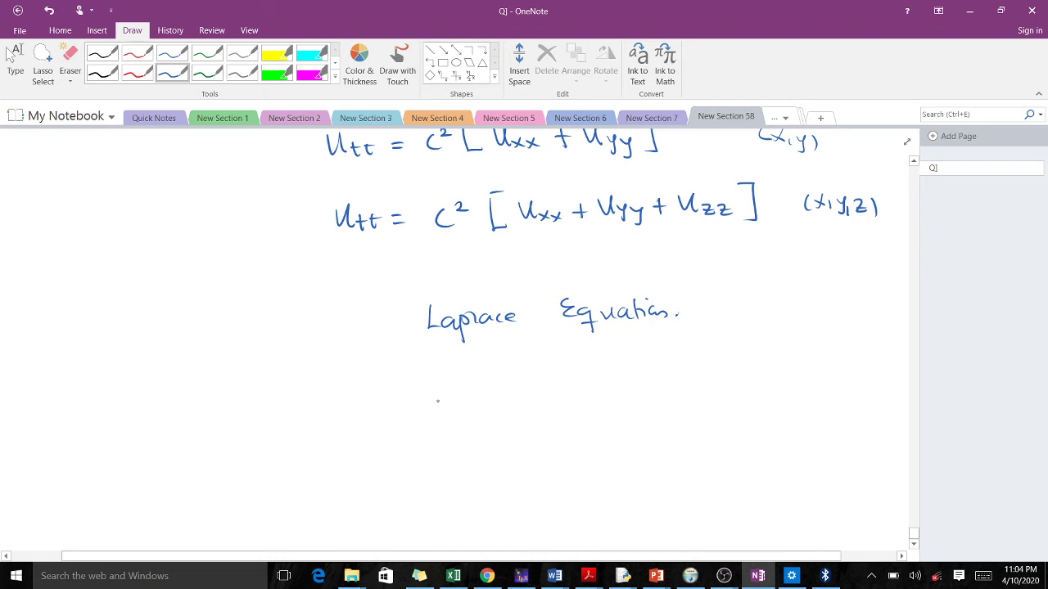
Step: Write the 2D Laplace equation Uxx + Uyy = 0 under the heading
left_click_drag(508, 350, 536, 367)
mouse_move(536, 357)
left_mouse_down()
mouse_move(527, 367)
mouse_move(550, 368)
left_mouse_up()
left_click(555, 366)
mouse_move(550, 357)
left_mouse_down()
mouse_move(540, 368)
mouse_move(572, 369)
left_mouse_up()
left_click_drag(563, 359, 579, 359)
mouse_move(583, 352)
left_mouse_down()
mouse_move(594, 363)
mouse_move(605, 344)
left_mouse_up()
mouse_move(607, 352)
left_mouse_down()
mouse_move(620, 352)
mouse_move(618, 370)
left_mouse_up()
mouse_move(622, 352)
left_mouse_down()
mouse_move(635, 354)
mouse_move(635, 371)
mouse_move(667, 353)
left_mouse_up()
left_click_drag(682, 343, 680, 345)
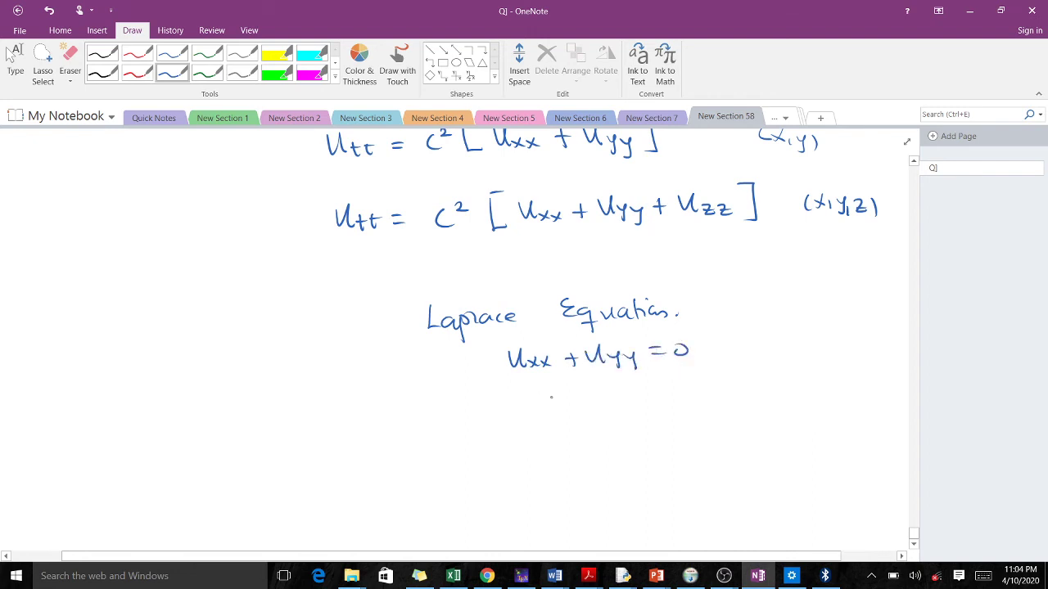
Step: Write the 3D Laplace equation Uxx + Uyy + Uzz = 0 beneath the 2D form
left_click_drag(520, 396, 546, 413)
mouse_move(546, 402)
left_mouse_down()
mouse_move(536, 413)
mouse_move(585, 414)
left_mouse_up()
mouse_move(578, 407)
left_mouse_down()
mouse_move(622, 391)
mouse_move(628, 408)
left_mouse_up()
mouse_move(634, 396)
left_mouse_down()
mouse_move(630, 415)
mouse_move(641, 406)
left_mouse_up()
mouse_move(646, 397)
left_mouse_down()
mouse_move(642, 416)
mouse_move(683, 402)
left_mouse_up()
mouse_move(695, 392)
left_mouse_down()
mouse_move(724, 405)
mouse_move(768, 399)
left_mouse_up()
left_click_drag(784, 389, 783, 391)
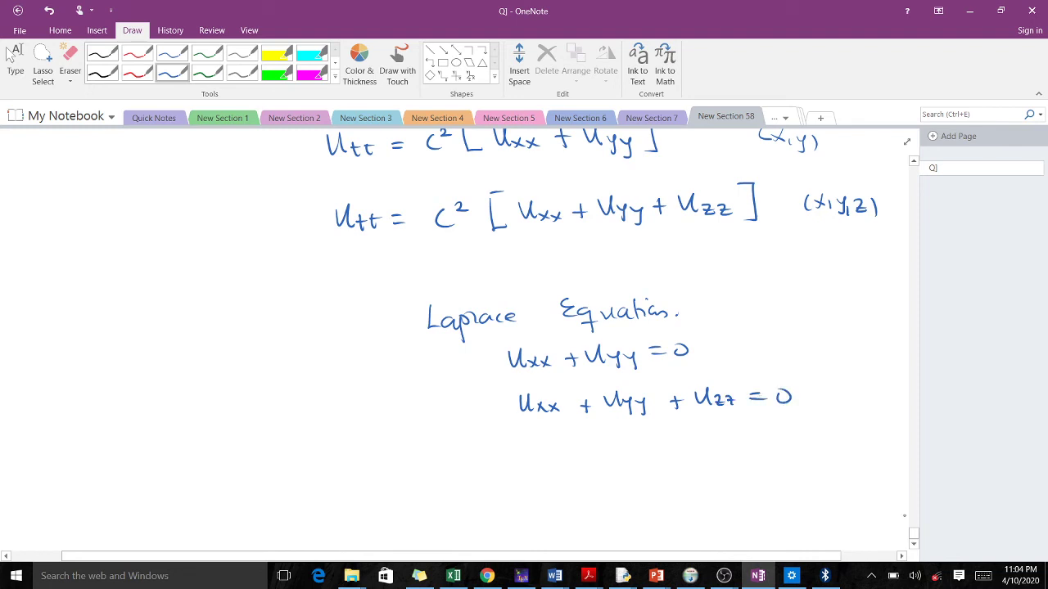
scroll(907, 532, "down", 3)
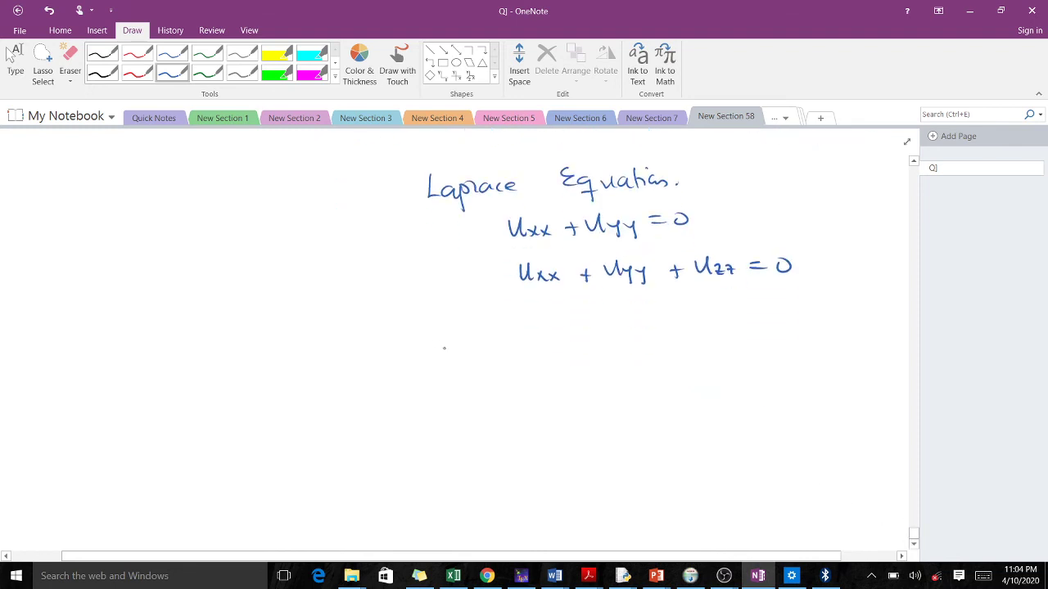
Step: Write the 2D wave equation Utt = c²[Uxx + Uyy] in blue ink
mouse_move(447, 350)
left_mouse_down()
mouse_move(453, 372)
mouse_move(473, 379)
left_mouse_up()
mouse_move(482, 365)
left_mouse_down()
mouse_move(485, 379)
mouse_move(489, 369)
left_mouse_up()
left_click_drag(497, 365, 511, 364)
mouse_move(501, 372)
left_mouse_down()
mouse_move(567, 365)
mouse_move(601, 376)
left_mouse_up()
mouse_move(584, 350)
left_mouse_down()
mouse_move(620, 356)
mouse_move(639, 372)
left_mouse_up()
mouse_move(637, 363)
left_mouse_down()
mouse_move(649, 374)
mouse_move(636, 375)
mouse_move(683, 366)
left_mouse_up()
left_click_drag(691, 356, 728, 386)
mouse_move(737, 351)
left_mouse_down()
mouse_move(751, 350)
mouse_move(745, 378)
left_mouse_up()
Step: Write the condition Utt = 0 below the equation
left_click_drag(532, 415, 553, 432)
mouse_move(546, 424)
left_mouse_down()
mouse_move(565, 422)
mouse_move(564, 433)
left_mouse_up()
left_click_drag(558, 424, 570, 423)
left_click_drag(576, 420, 593, 425)
left_click_drag(612, 419, 614, 419)
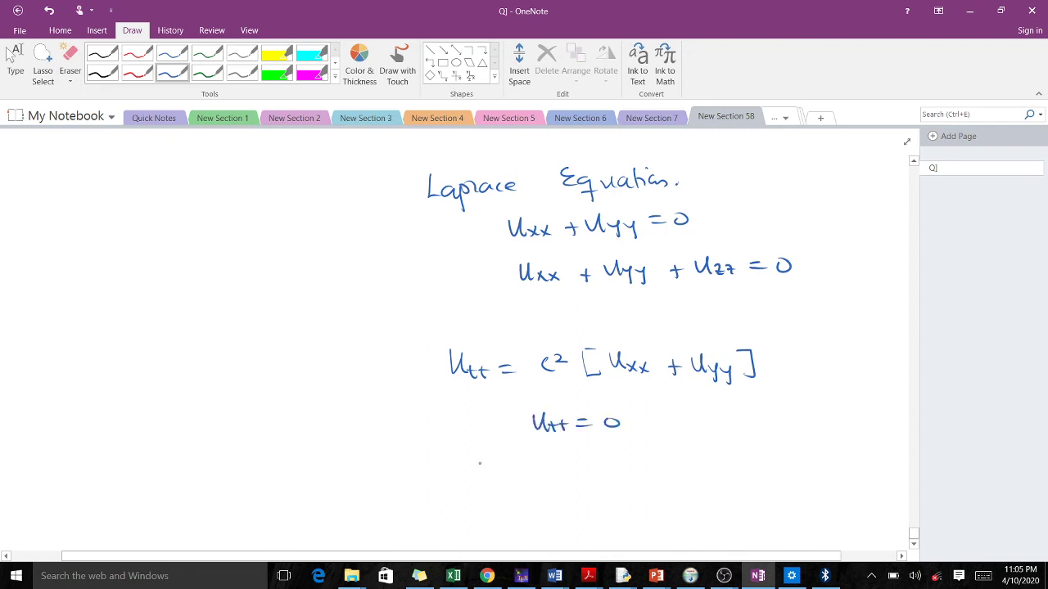
Step: Write the substituted equation 0 = c²[Uxx + Uyy]
left_click_drag(483, 459, 532, 462)
mouse_move(522, 466)
left_mouse_down()
mouse_move(577, 462)
mouse_move(615, 477)
mouse_move(614, 444)
mouse_move(650, 471)
left_mouse_up()
left_click_drag(640, 471, 659, 471)
left_click(683, 464)
mouse_move(648, 472)
left_mouse_down()
mouse_move(661, 462)
mouse_move(683, 469)
left_mouse_up()
left_click_drag(674, 463, 737, 480)
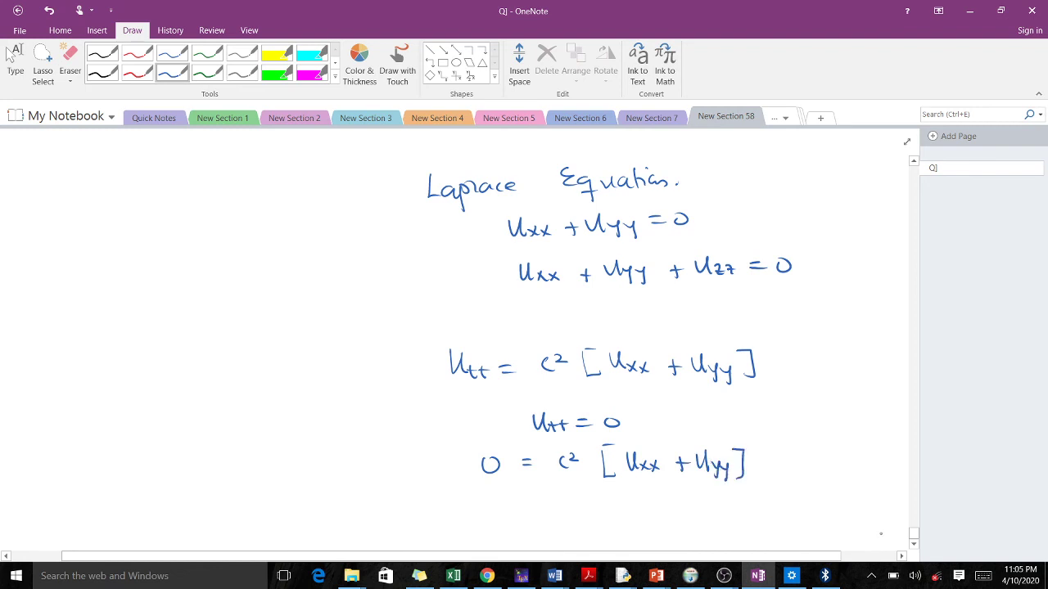
Step: Divide both sides of the substituted equation by c²
scroll(595, 360, "down", 3)
left_click_drag(565, 367, 735, 360)
left_click_drag(633, 390, 632, 401)
left_click_drag(641, 388, 659, 395)
left_click_drag(476, 362, 509, 360)
mouse_move(496, 379)
left_mouse_down()
mouse_move(491, 392)
mouse_move(514, 385)
mouse_move(520, 429)
mouse_move(531, 419)
left_mouse_up()
Step: Write the result 0 = Uxx + Uyy and draw a box around it
mouse_move(521, 576)
left_click_drag(560, 422, 573, 420)
mouse_move(560, 428)
left_mouse_down()
mouse_move(615, 432)
mouse_move(626, 415)
left_mouse_up()
left_click_drag(629, 423, 641, 431)
left_click_drag(676, 420, 682, 425)
mouse_move(695, 418)
left_mouse_down()
mouse_move(709, 417)
mouse_move(723, 432)
mouse_move(717, 440)
left_mouse_up()
mouse_move(723, 425)
left_mouse_down()
mouse_move(735, 427)
mouse_move(731, 444)
left_mouse_up()
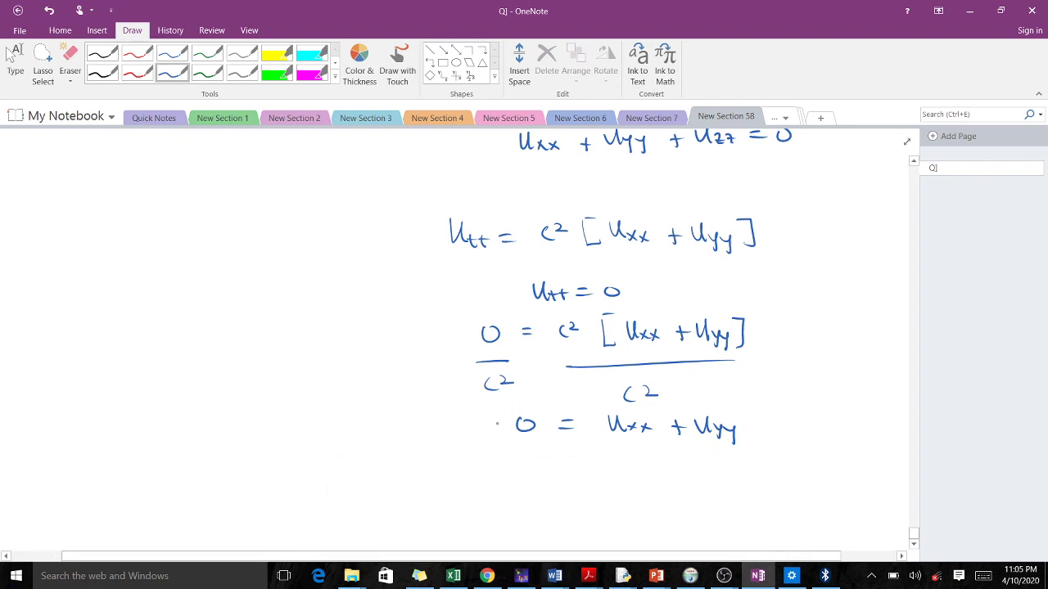
mouse_move(494, 407)
left_mouse_down()
mouse_move(586, 456)
mouse_move(756, 460)
mouse_move(789, 411)
mouse_move(781, 452)
left_mouse_up()
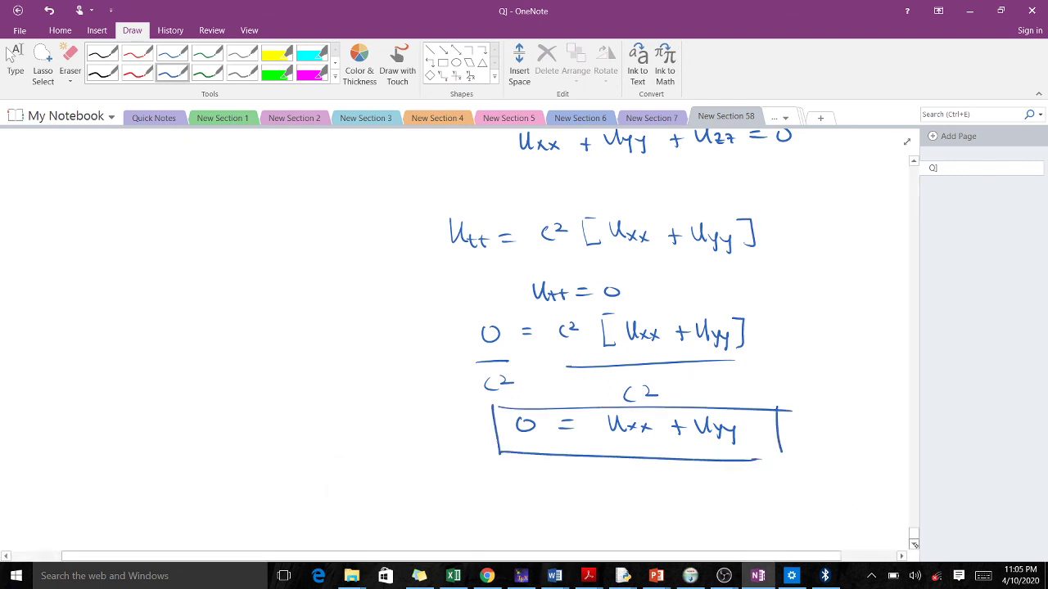
scroll(883, 520, "down", 3)
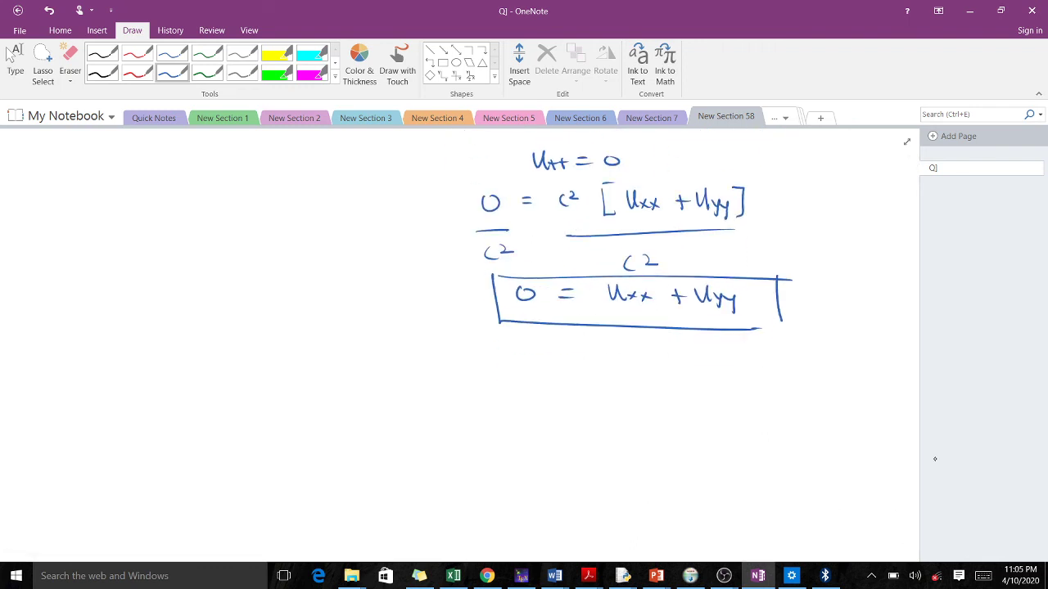